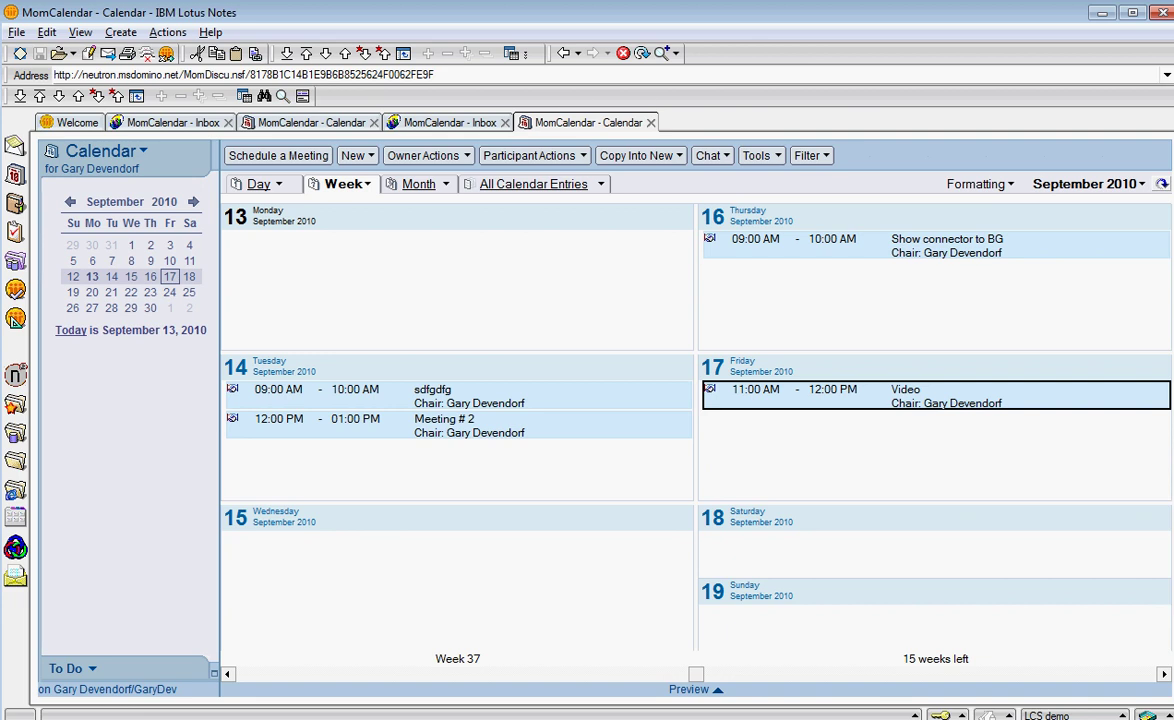
Step: Create a meeting entry on Wednesday, September 15, 2010 with the subject "video1" and mark it as an online meeting
{"action": "double_click", "coordinate": [268, 517]}
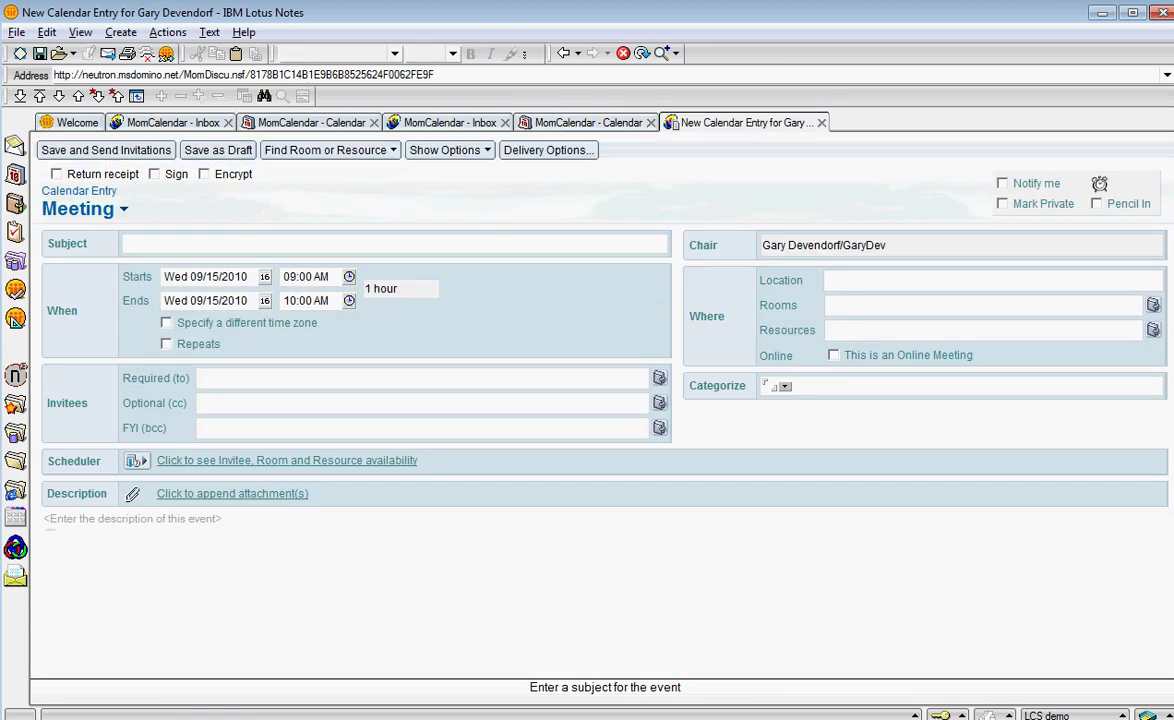
{"action": "type", "text": "video1"}
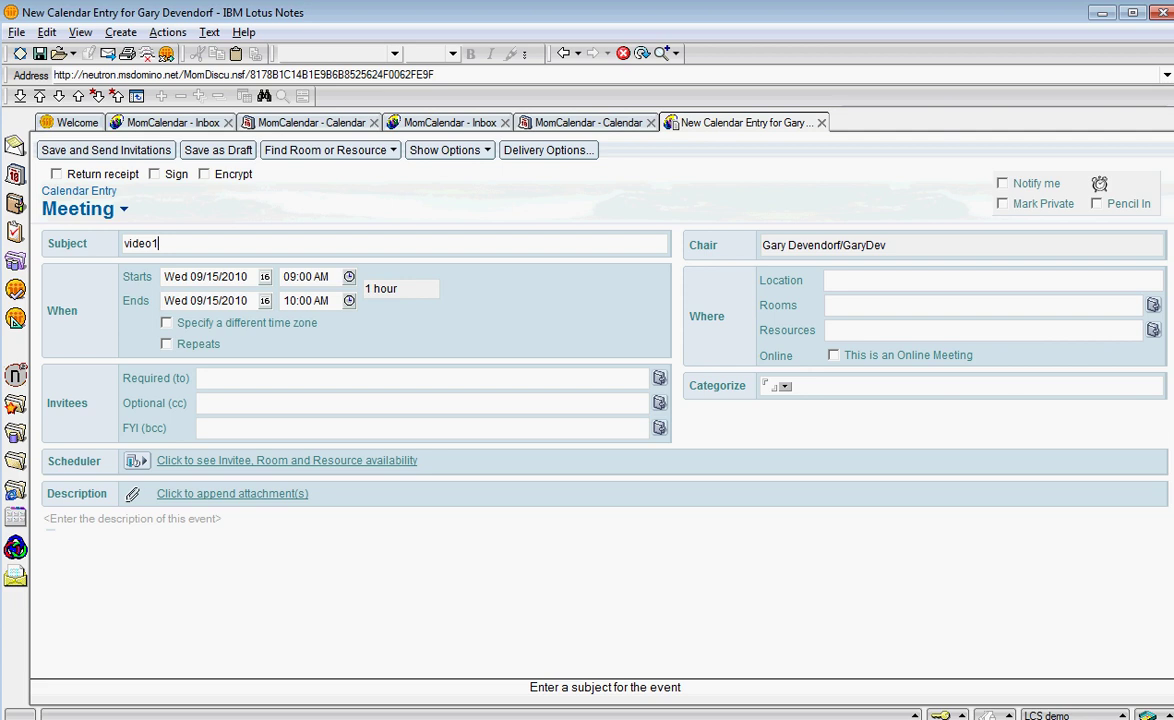
{"action": "left_click", "coordinate": [834, 355]}
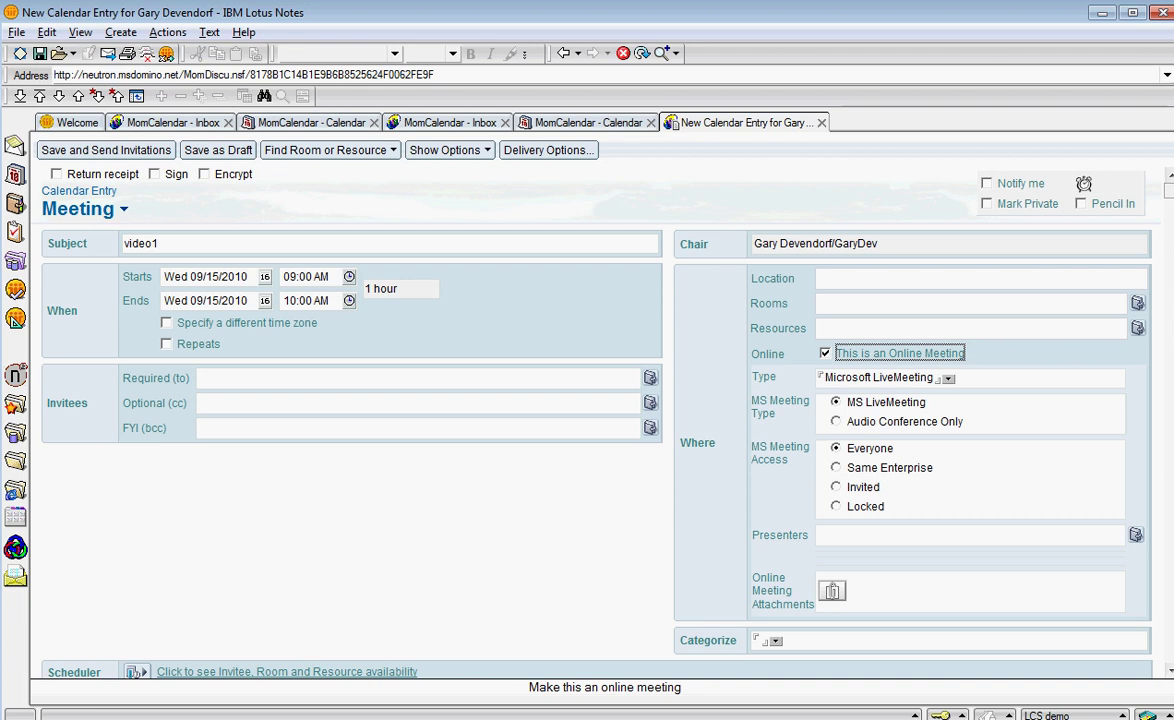
Step: Add the chair's own address book contact as presenter of the online meeting
{"action": "left_click", "coordinate": [818, 535]}
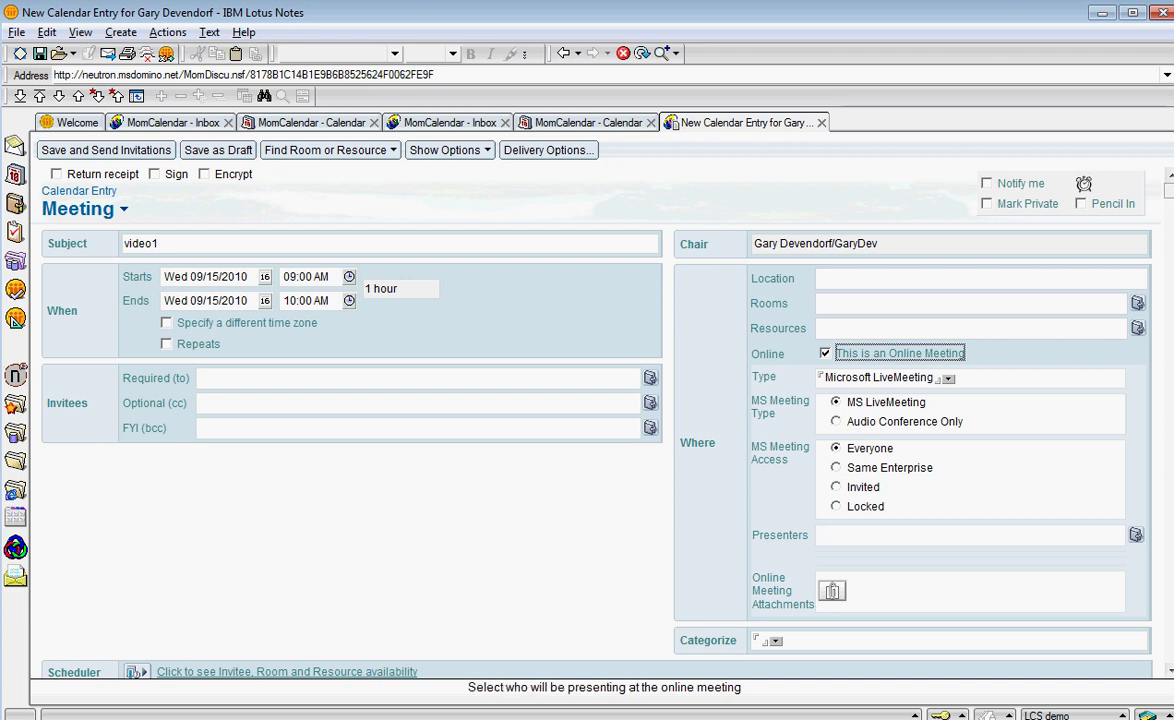
{"action": "left_click", "coordinate": [460, 268]}
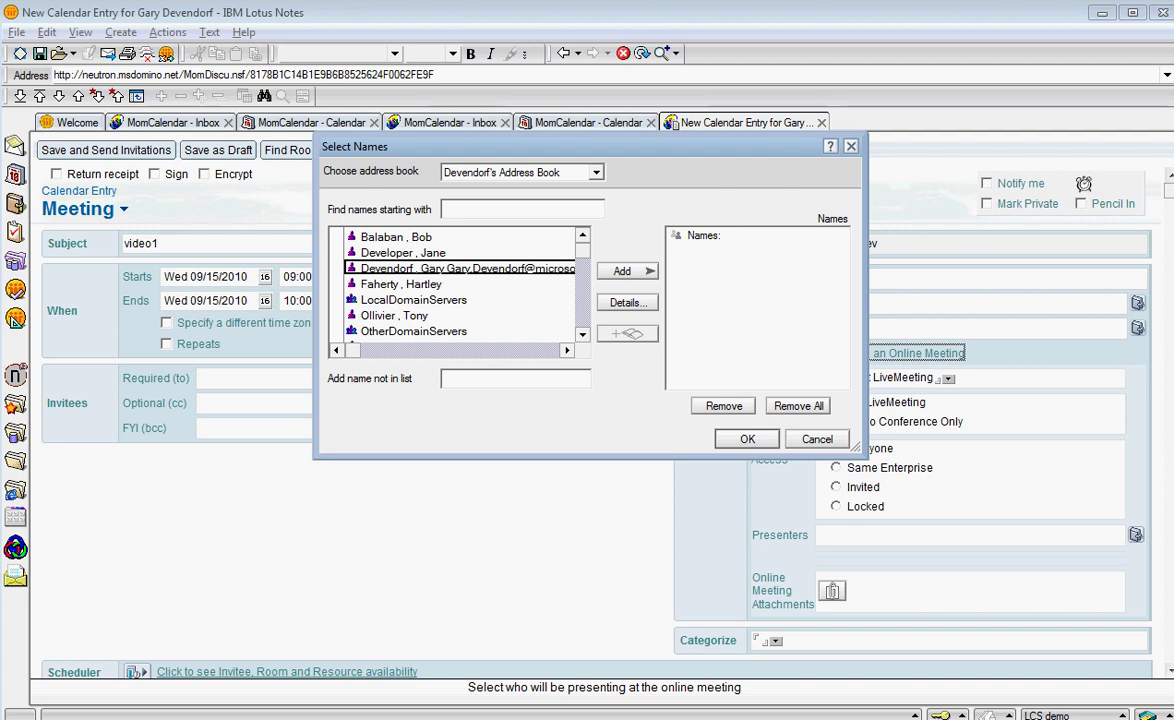
{"action": "left_click", "coordinate": [626, 271]}
{"action": "left_click", "coordinate": [746, 439]}
Step: Add the same address book contact as the meeting's required invitee
{"action": "left_click", "coordinate": [650, 378]}
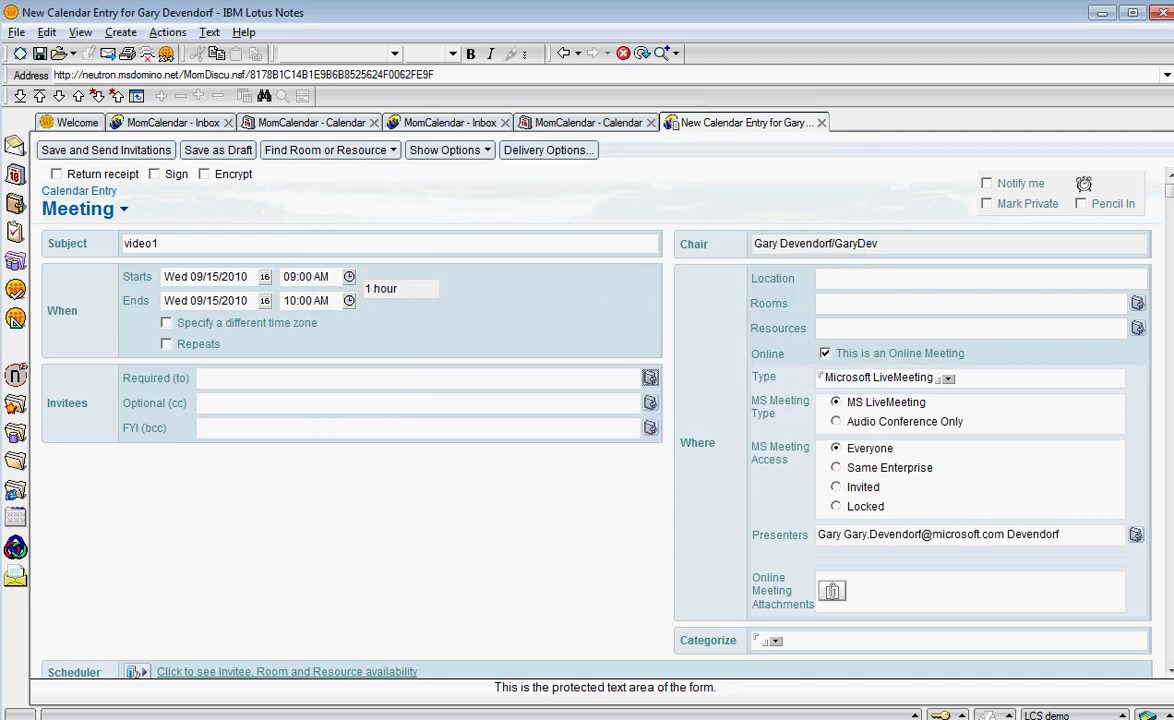
{"action": "double_click", "coordinate": [460, 268]}
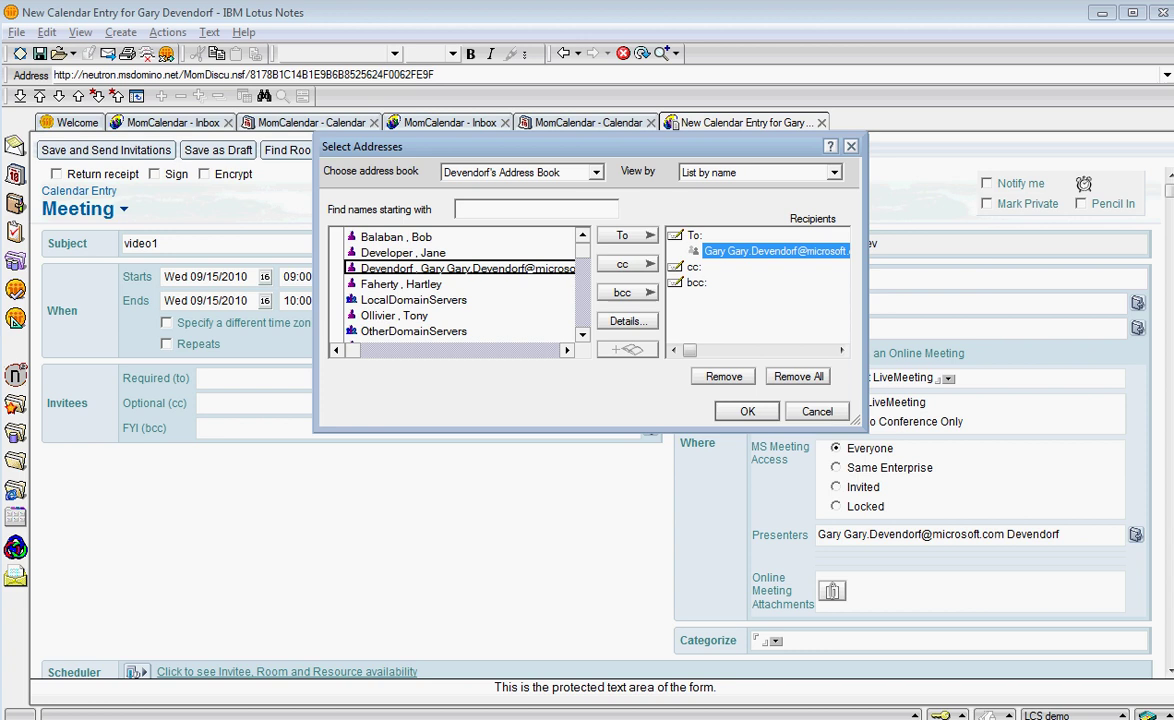
{"action": "key", "text": "Return"}
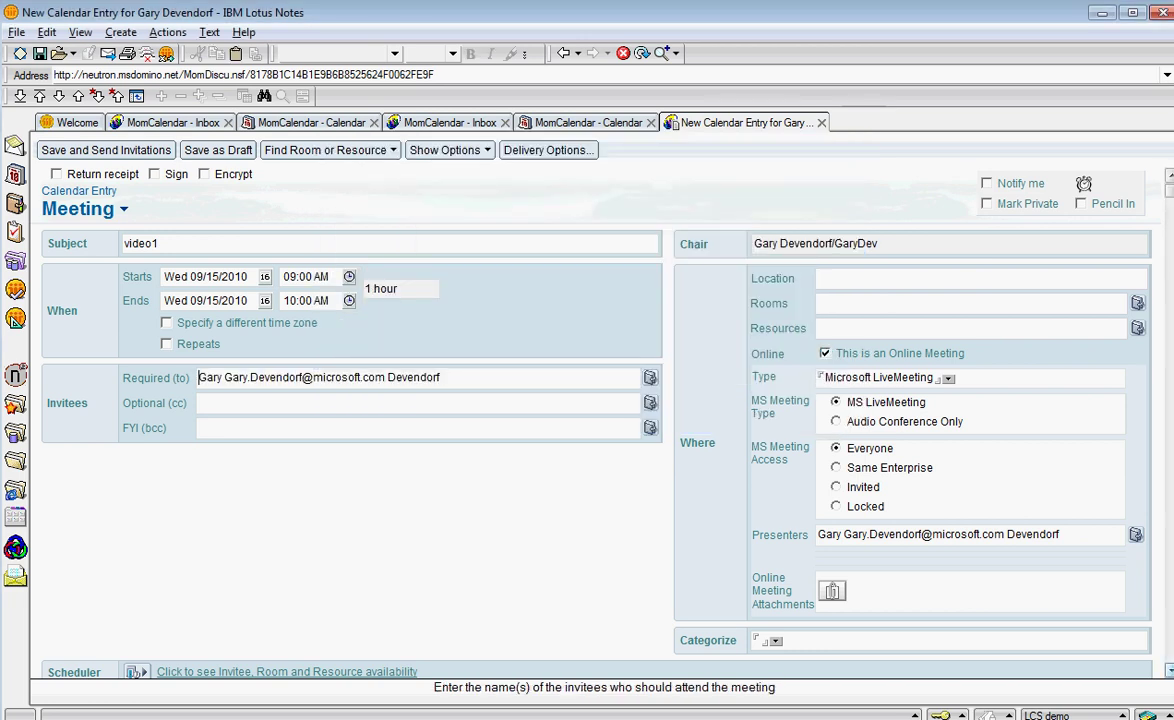
Step: Enter "my text" as the meeting's description
{"action": "left_click", "coordinate": [1168, 670]}
{"action": "scroll", "coordinate": [553, 360], "scroll_direction": "down", "scroll_amount": 1}
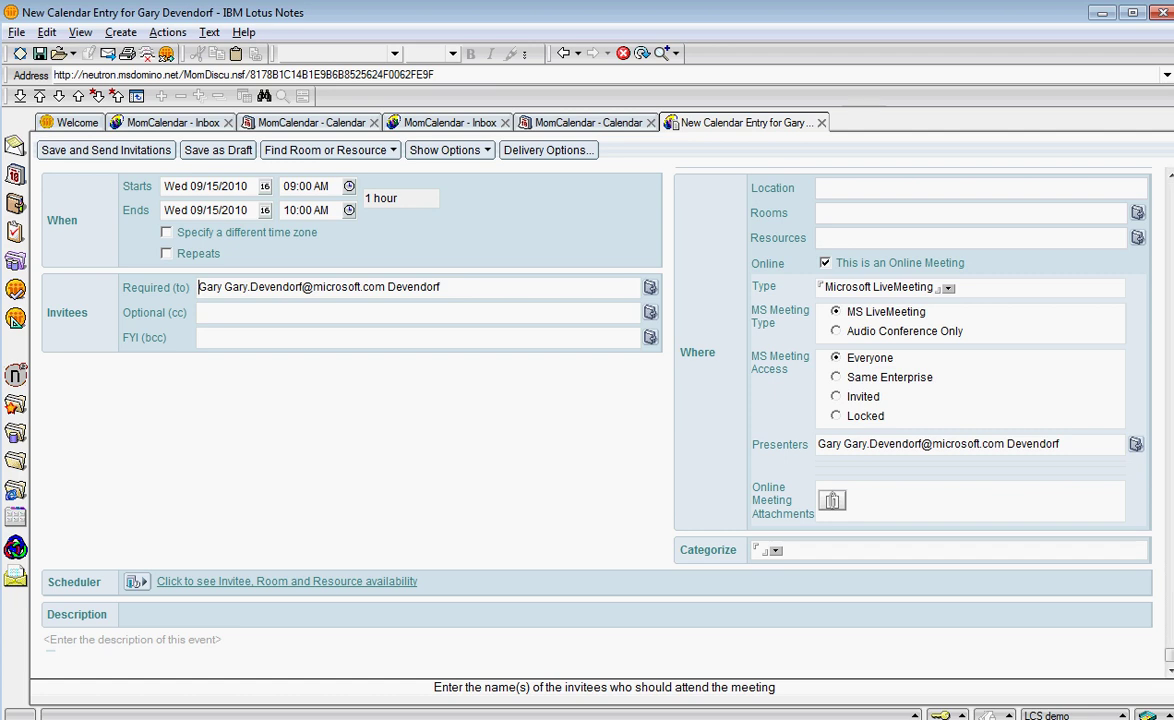
{"action": "left_click", "coordinate": [43, 637]}
{"action": "type", "text": "my"}
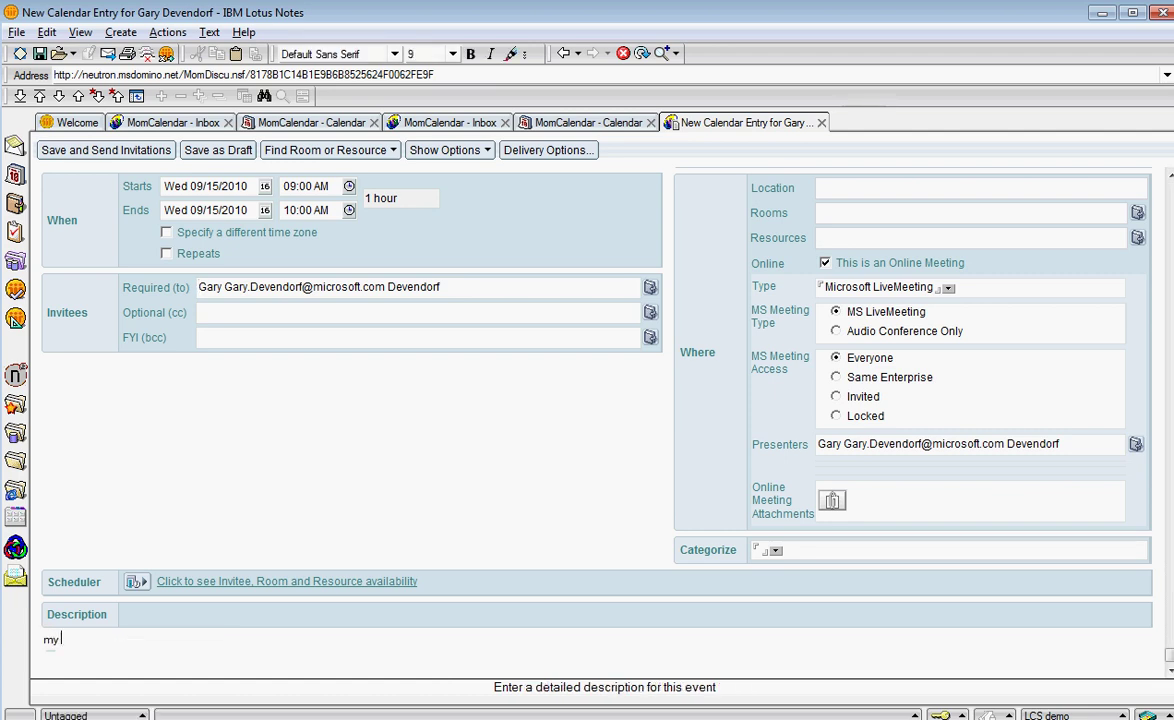
{"action": "type", "text": " text"}
Step: Save the video1 meeting and send its invitations
{"action": "scroll", "coordinate": [553, 360], "scroll_direction": "up", "scroll_amount": 3}
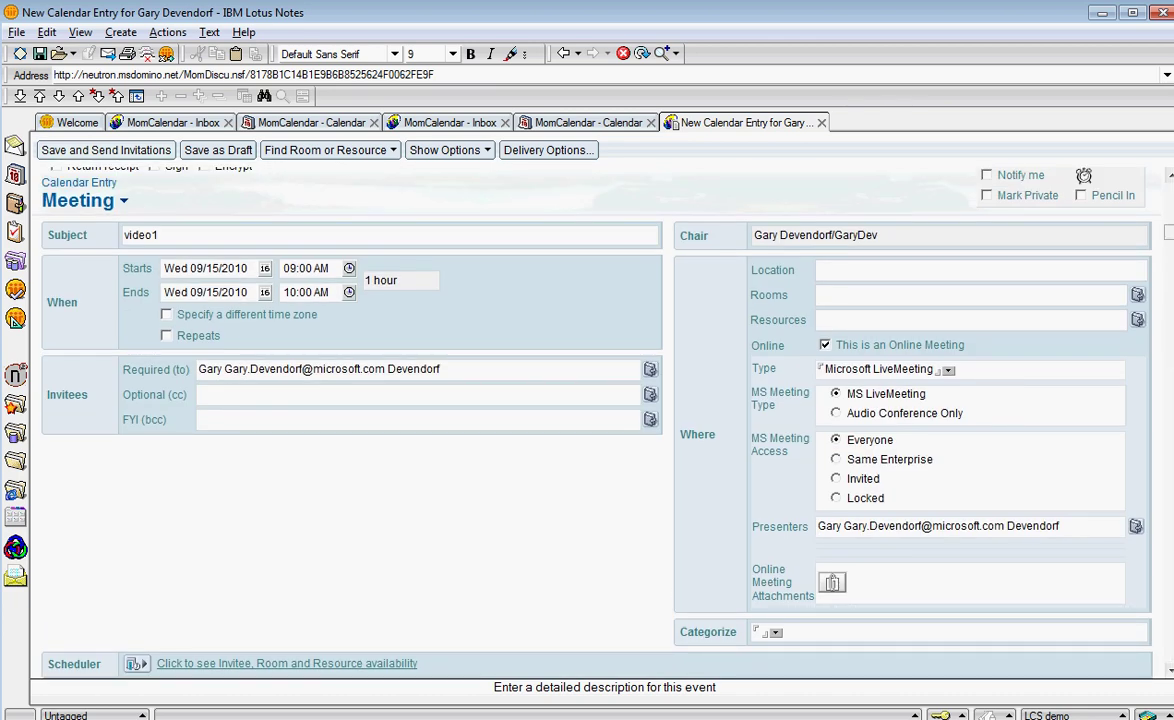
{"action": "left_click", "coordinate": [105, 150]}
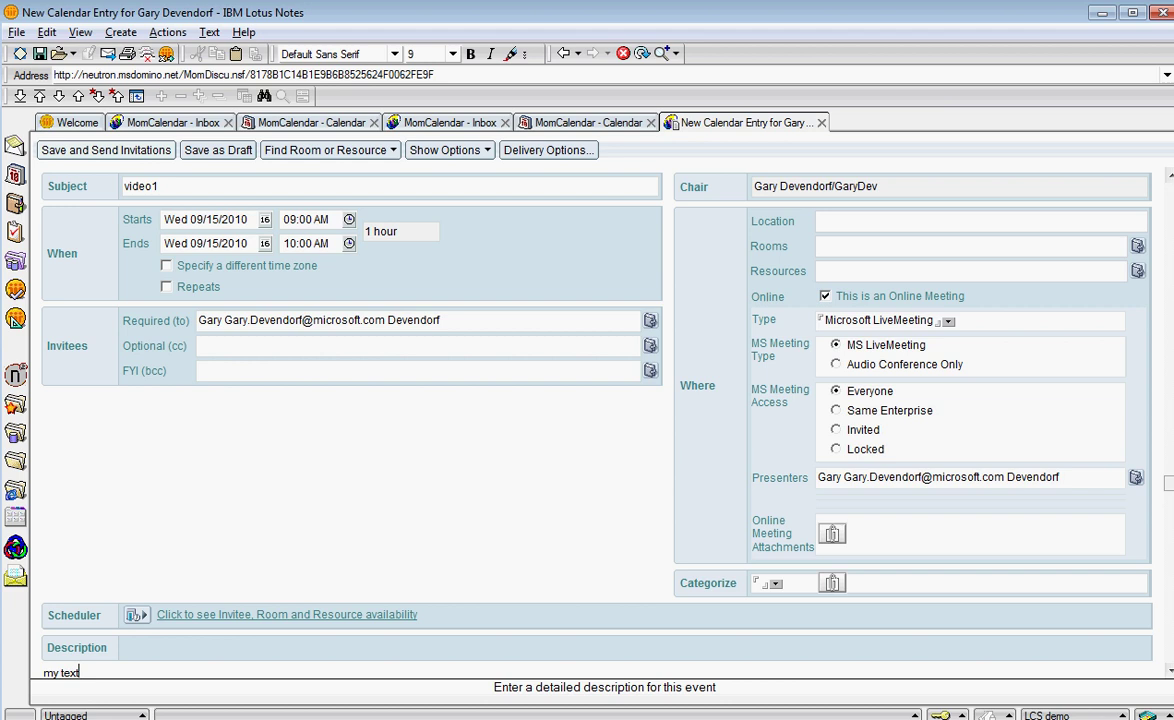
{"action": "key", "text": "ctrl+s"}
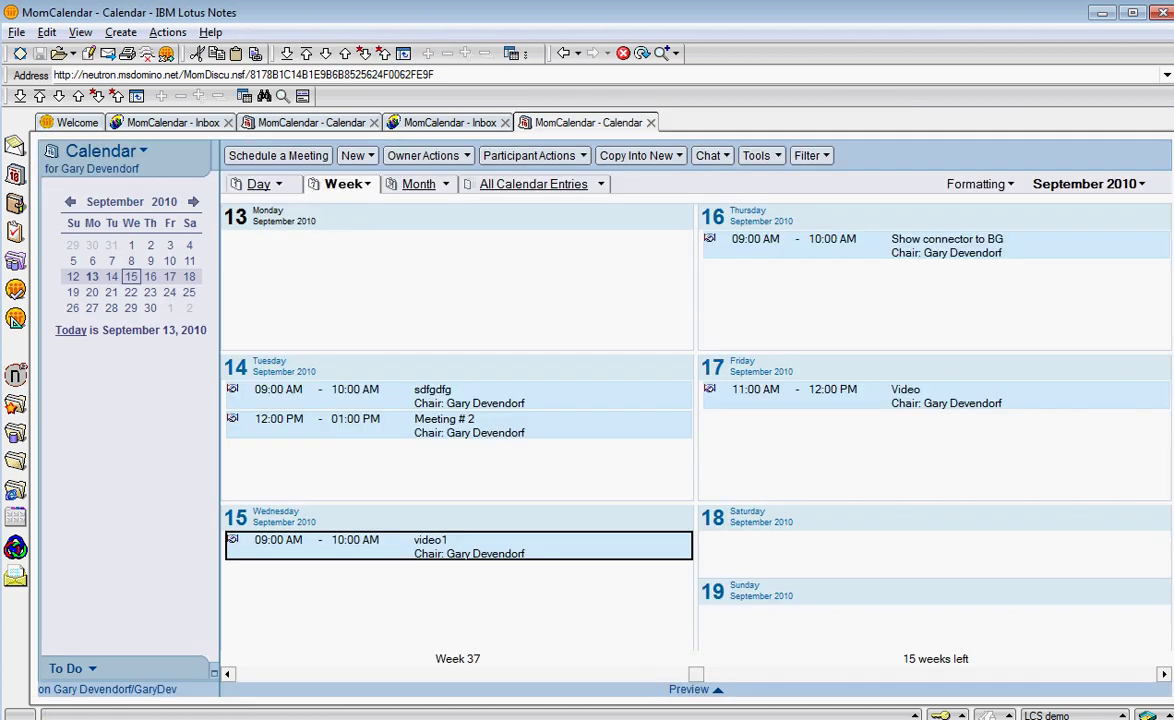
Step: Open the saved video1 meeting and examine its LiveMeeting link and password fields and the joining instructions under the description
{"action": "key", "text": "Return"}
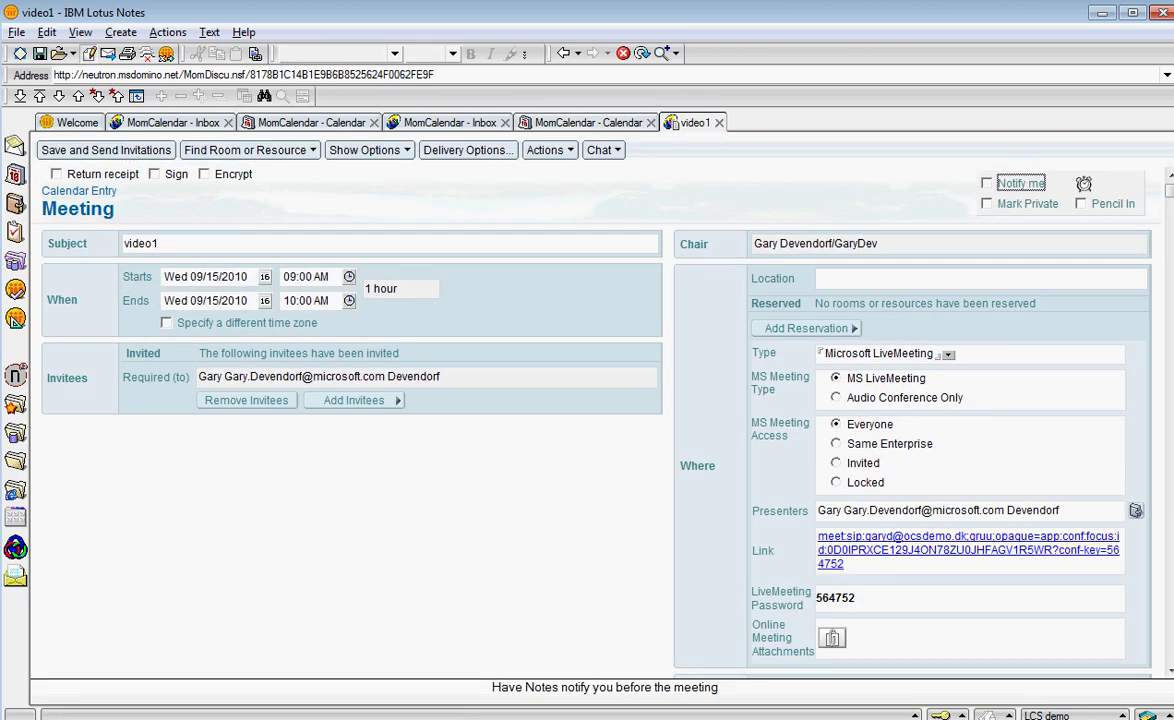
{"action": "scroll", "coordinate": [467, 503], "scroll_direction": "down", "scroll_amount": 7}
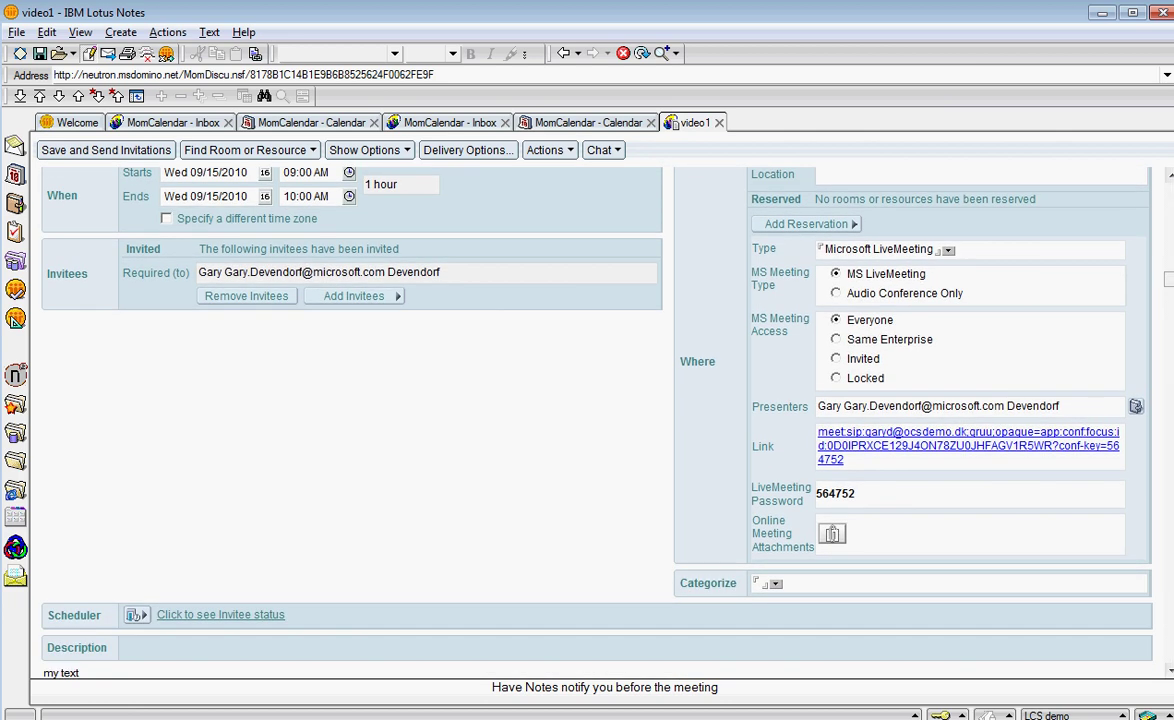
{"action": "scroll", "coordinate": [557, 400], "scroll_direction": "down", "scroll_amount": 3}
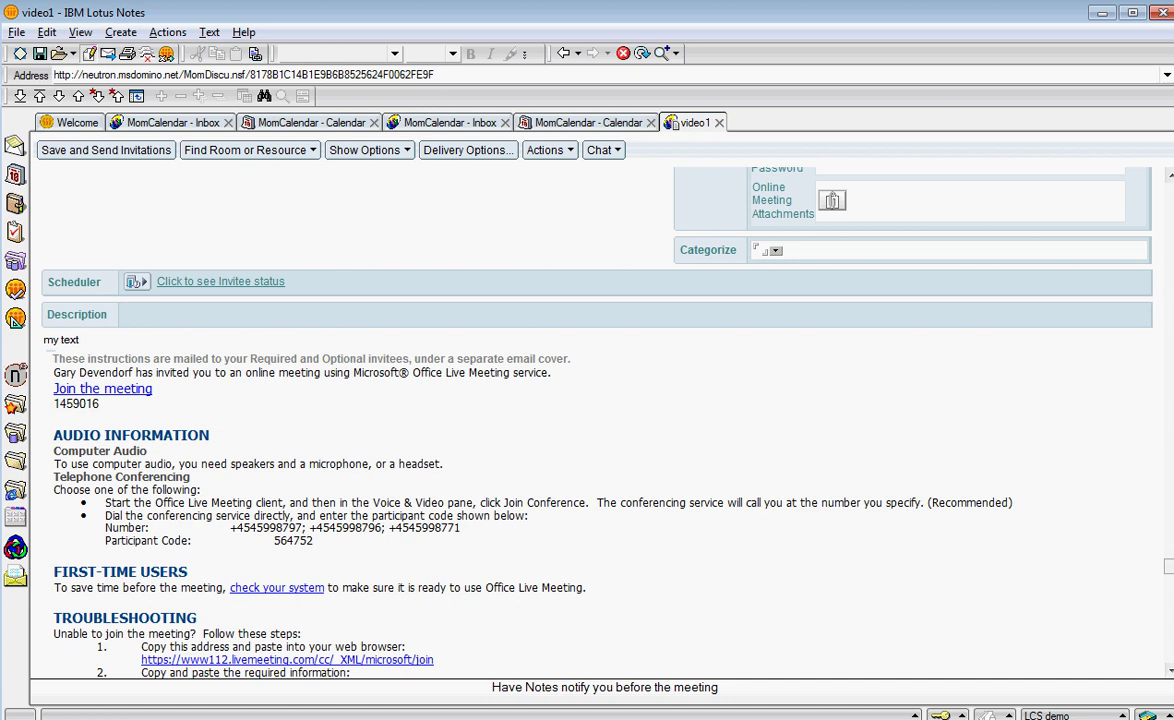
{"action": "scroll", "coordinate": [600, 420], "scroll_direction": "down", "scroll_amount": 2}
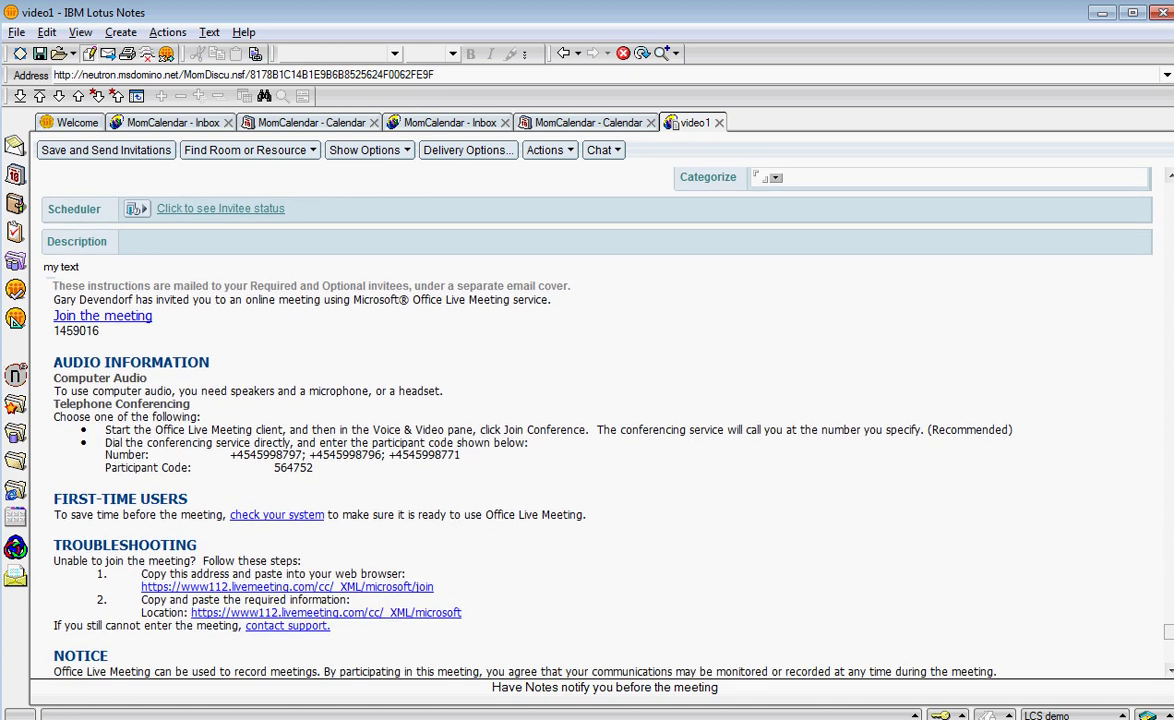
{"action": "scroll", "coordinate": [557, 407], "scroll_direction": "down", "scroll_amount": 1}
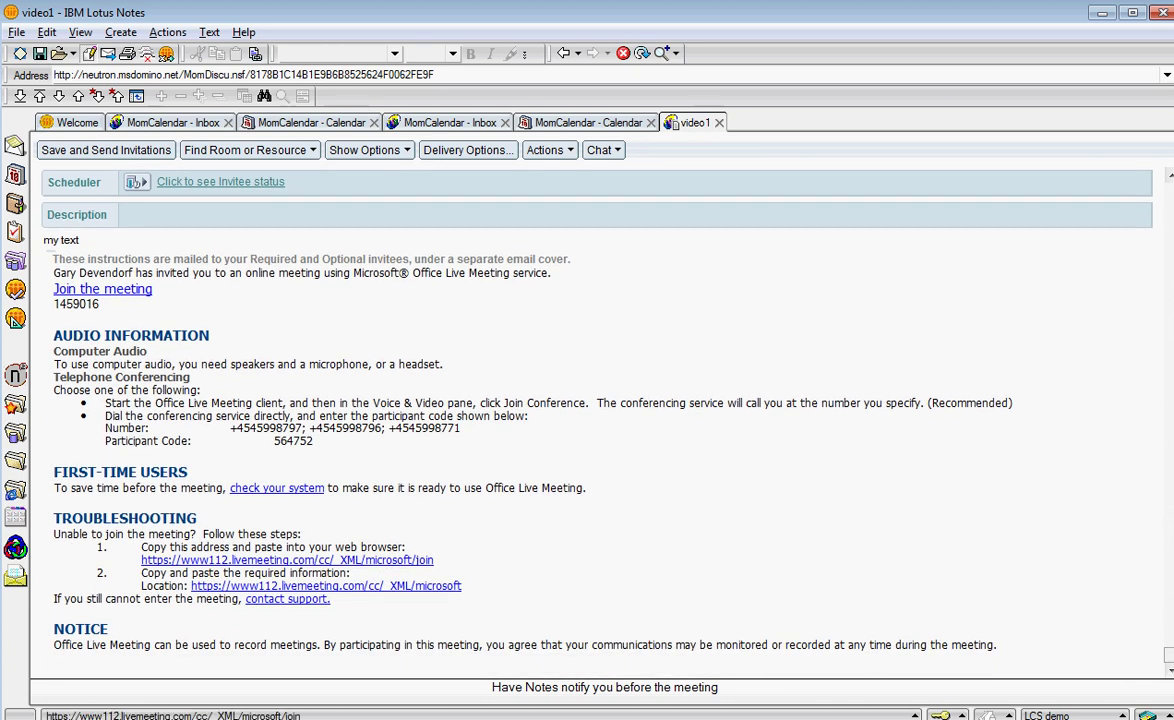
{"action": "scroll", "coordinate": [600, 420], "scroll_direction": "up", "scroll_amount": 3}
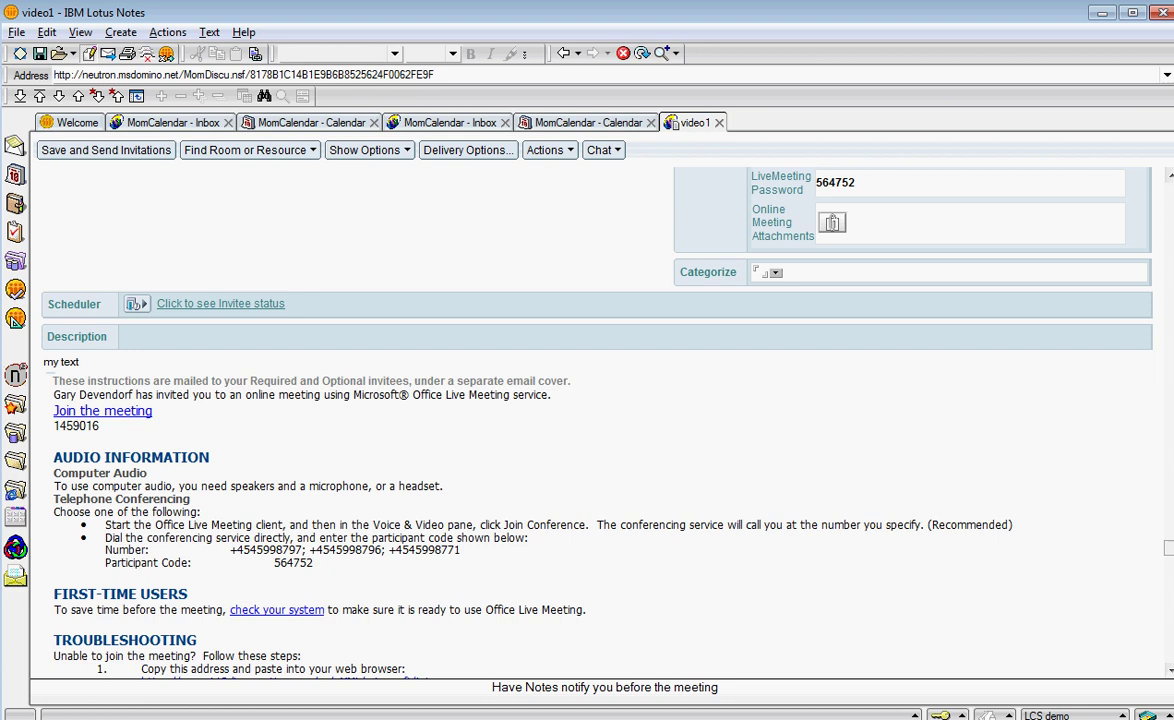
{"action": "scroll", "coordinate": [557, 400], "scroll_direction": "up", "scroll_amount": 3}
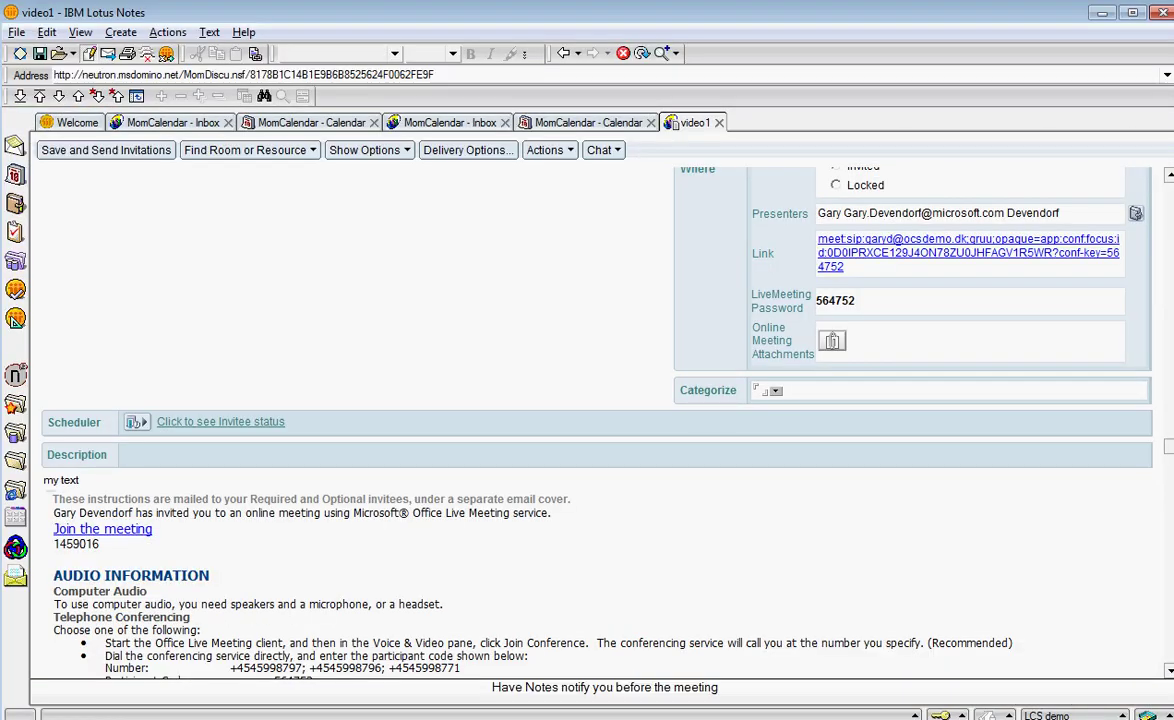
{"action": "scroll", "coordinate": [600, 420], "scroll_direction": "up", "scroll_amount": 5}
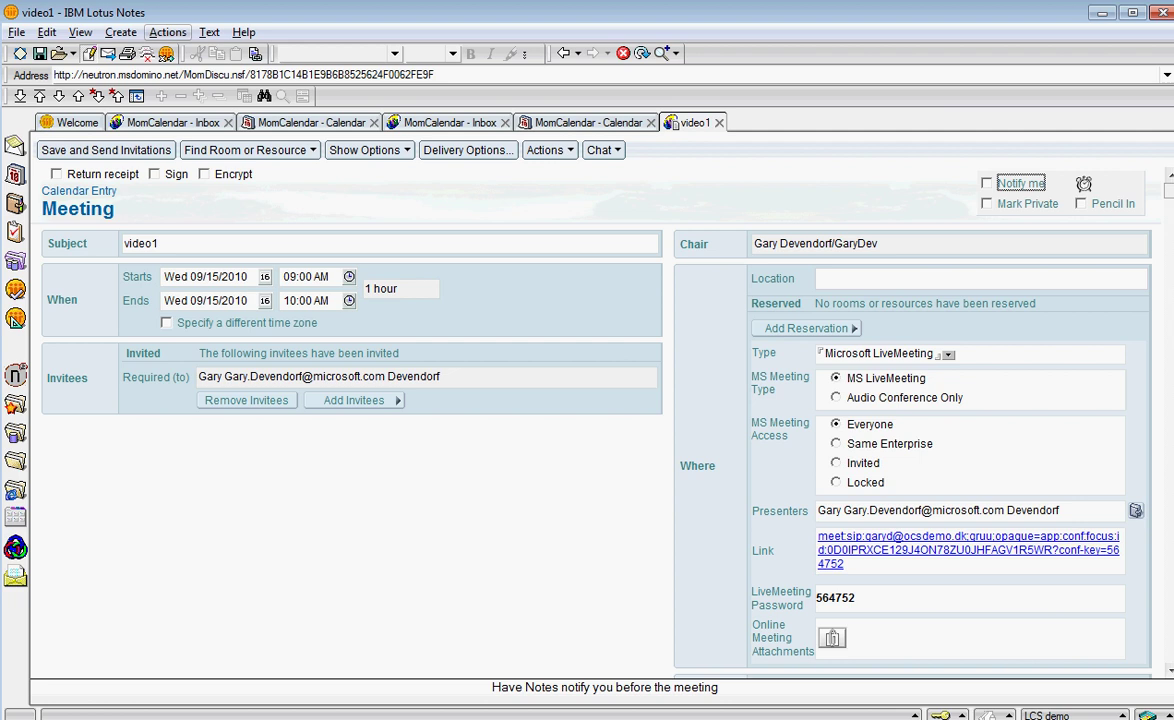
Step: Open the MS LiveMeeting login profile, view its credential, server and domain fields, and close it
{"action": "left_click", "coordinate": [167, 32]}
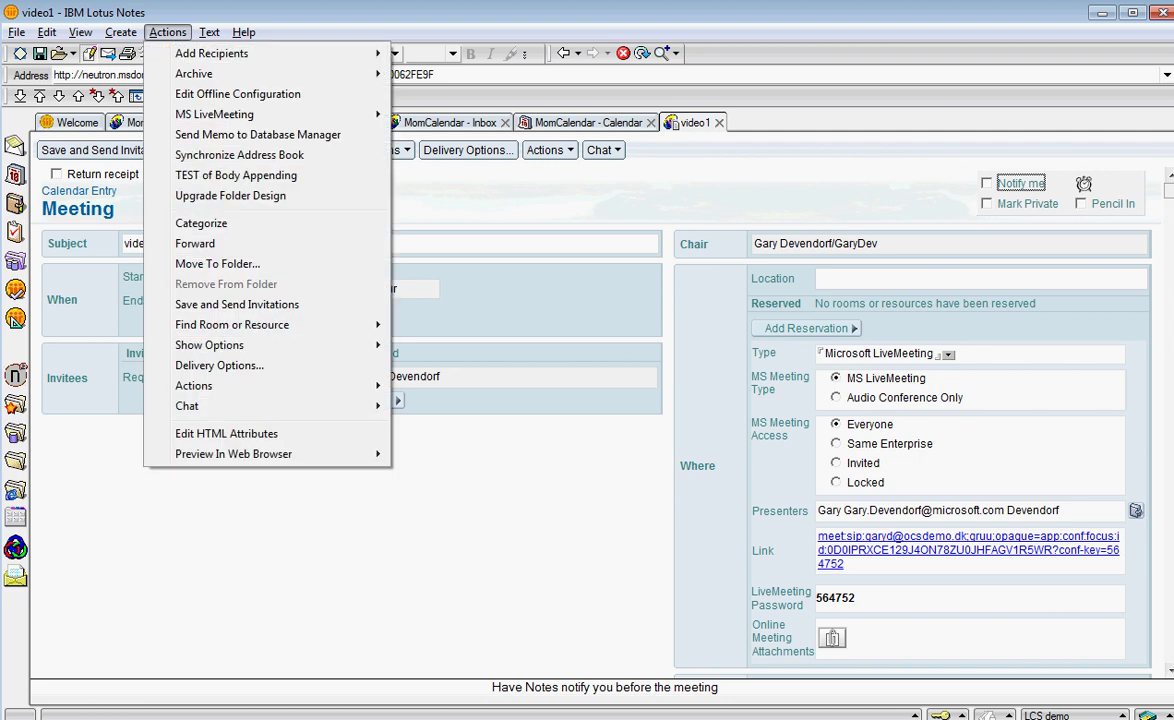
{"action": "mouse_move", "coordinate": [214, 114]}
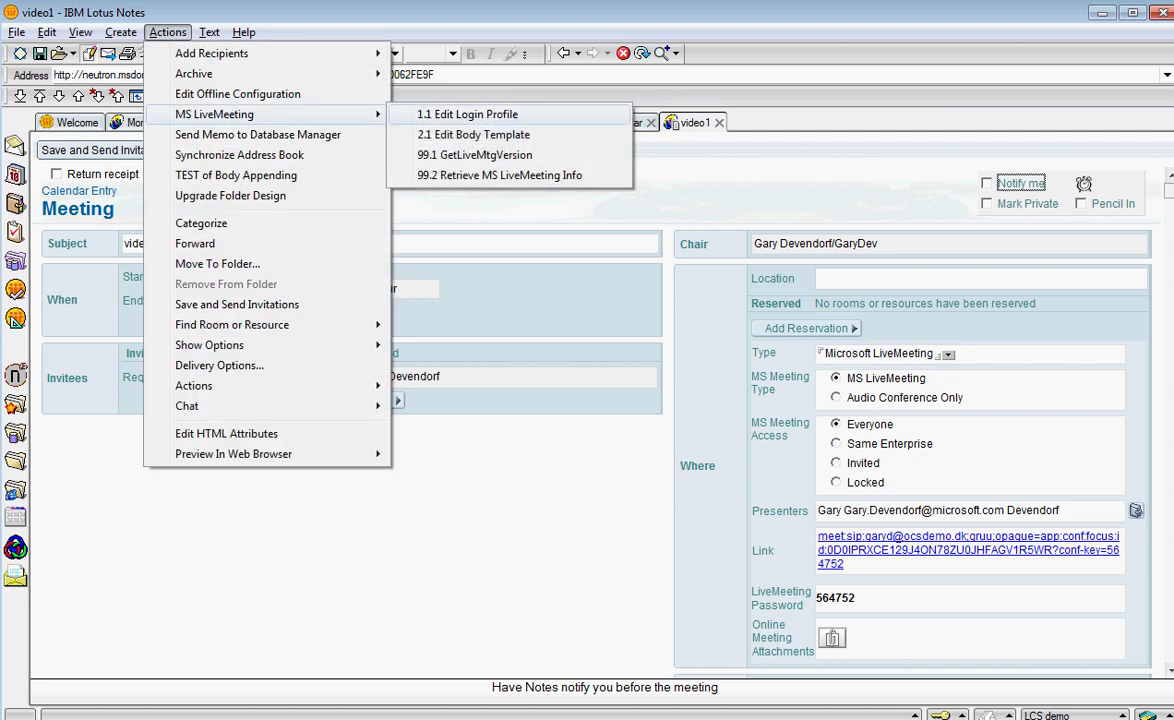
{"action": "left_click", "coordinate": [467, 114]}
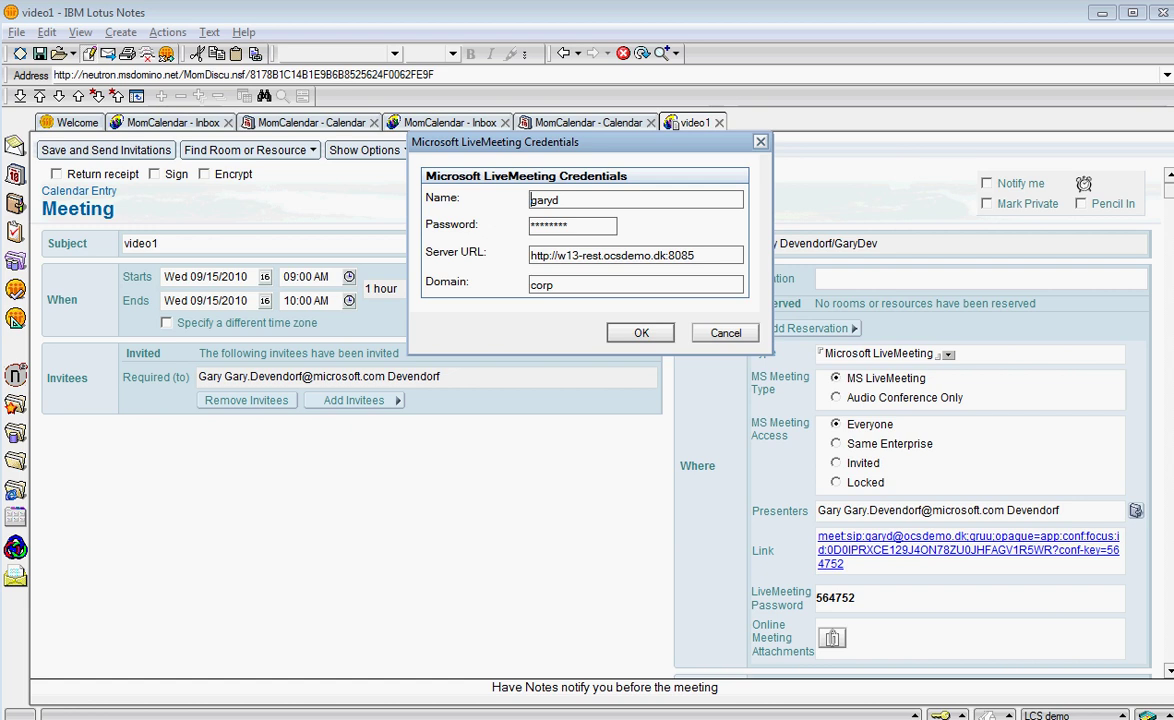
{"action": "key", "text": "Return"}
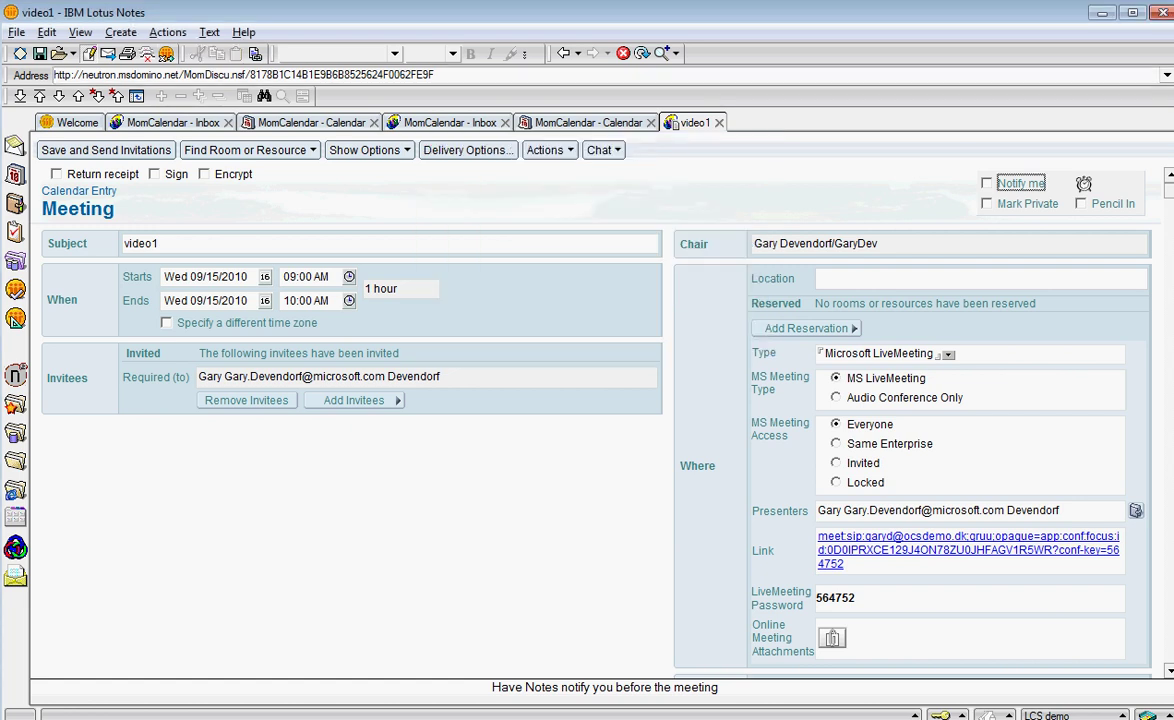
Step: Open the MS LiveMeeting body template, view its parameters and invitation text, and close it
{"action": "left_click", "coordinate": [162, 32]}
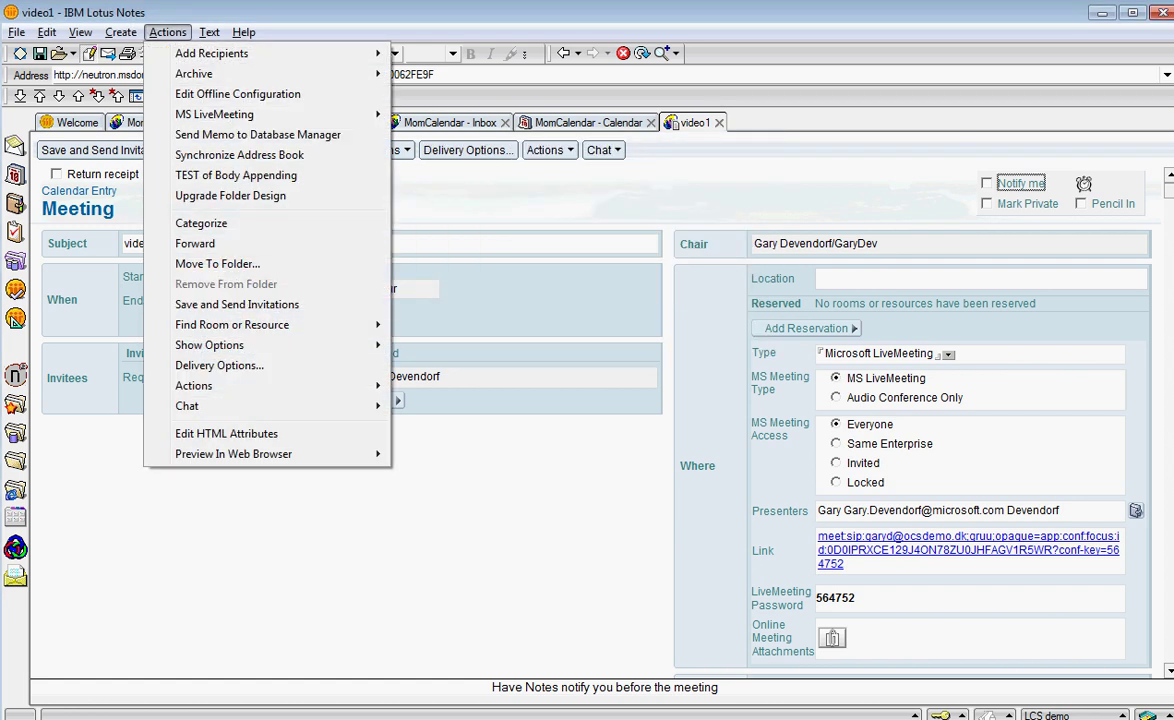
{"action": "mouse_move", "coordinate": [300, 114]}
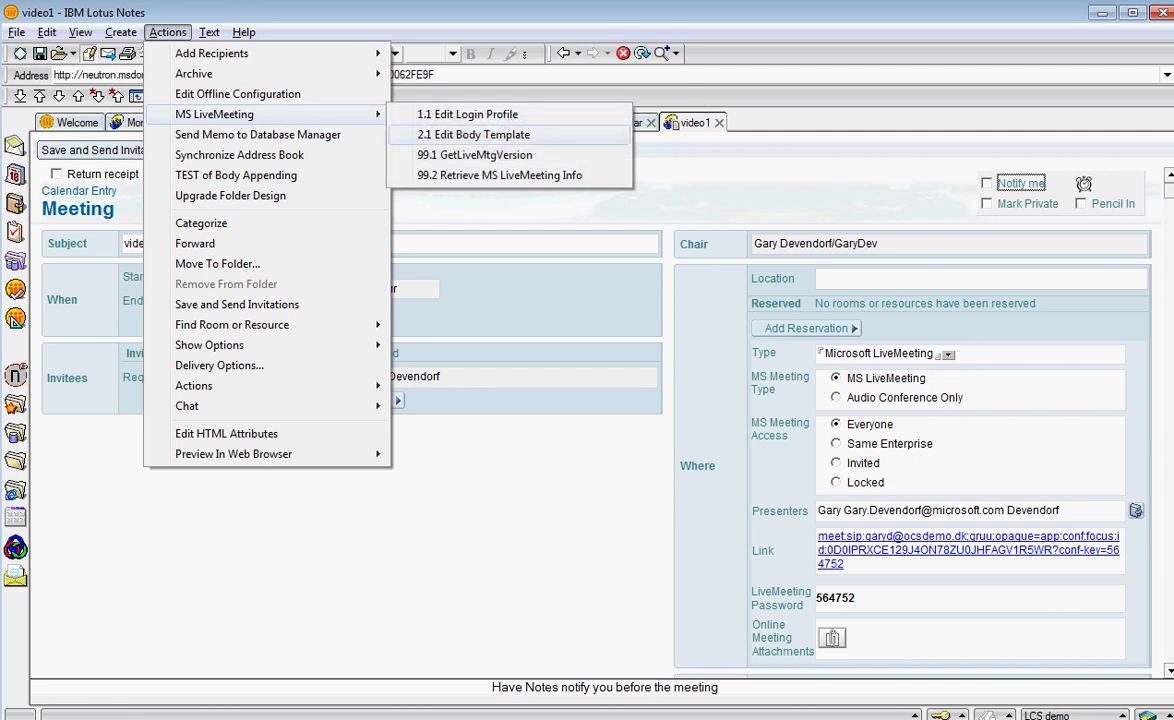
{"action": "left_click", "coordinate": [473, 134]}
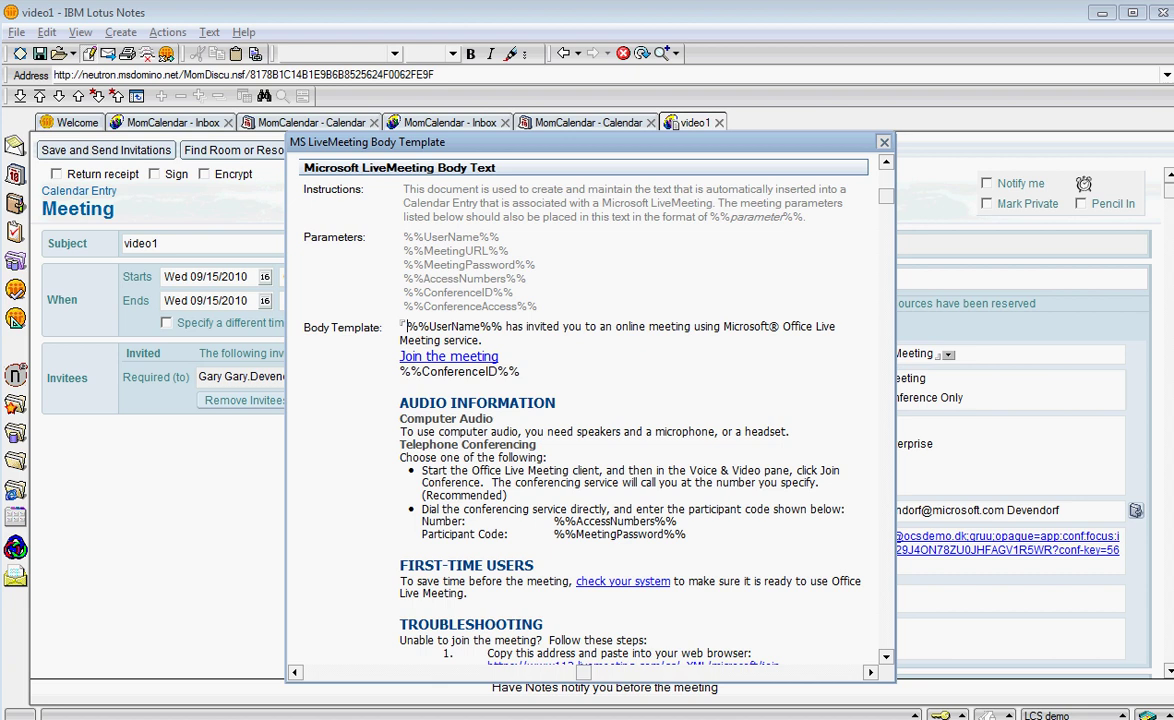
{"action": "left_click", "coordinate": [883, 141]}
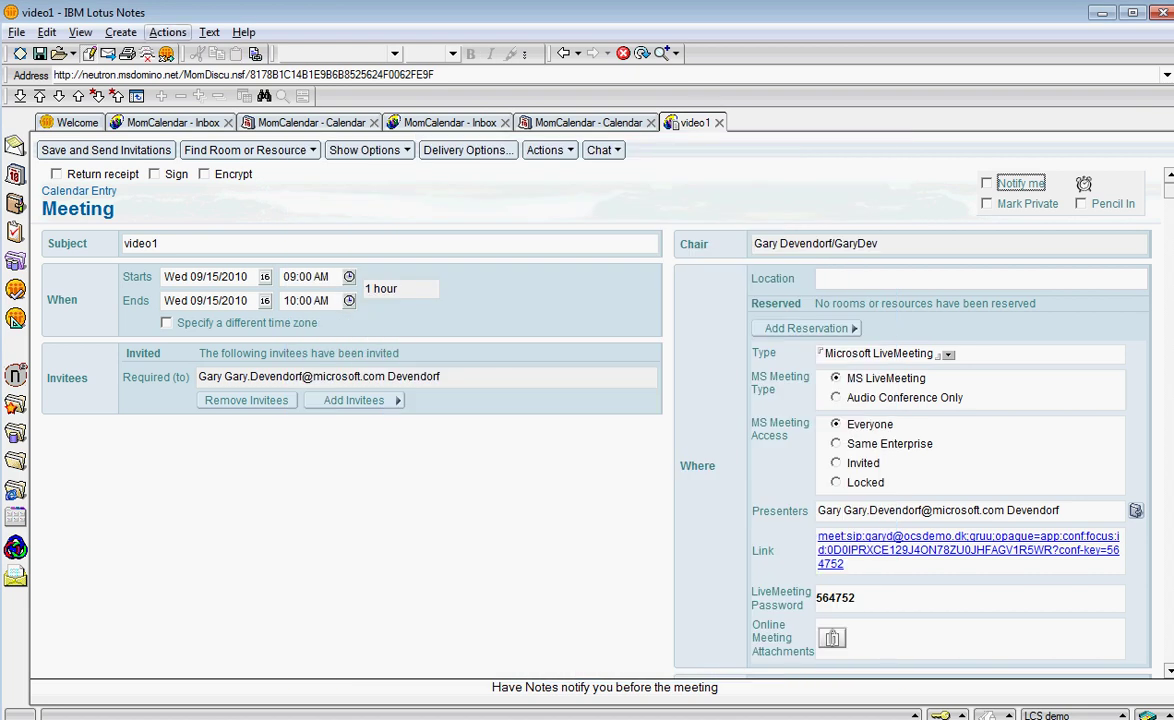
{"action": "left_click", "coordinate": [167, 32]}
{"action": "mouse_move", "coordinate": [267, 114]}
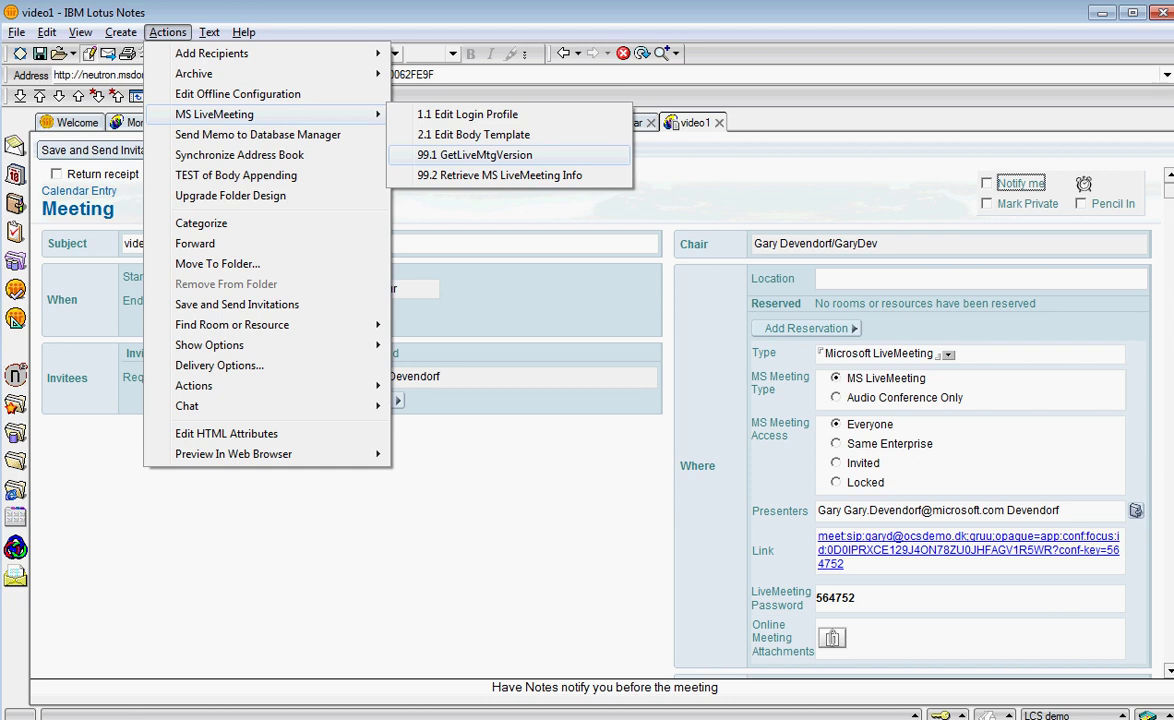
{"action": "key", "text": "Down"}
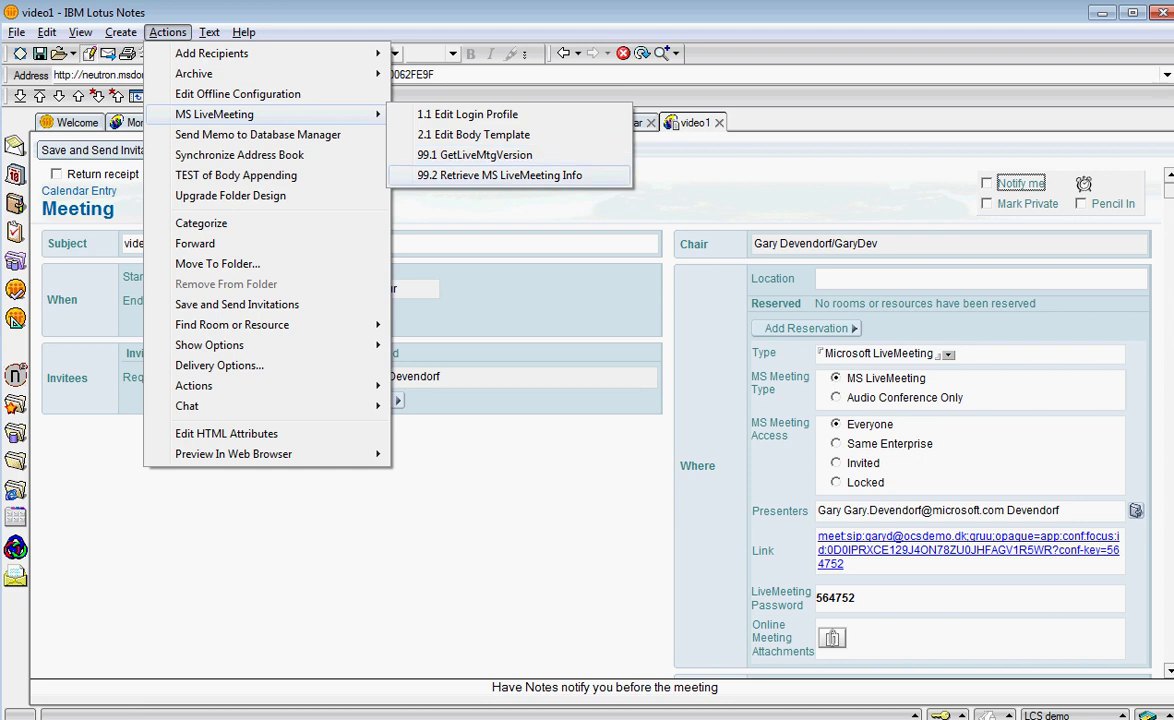
{"action": "left_click", "coordinate": [450, 400]}
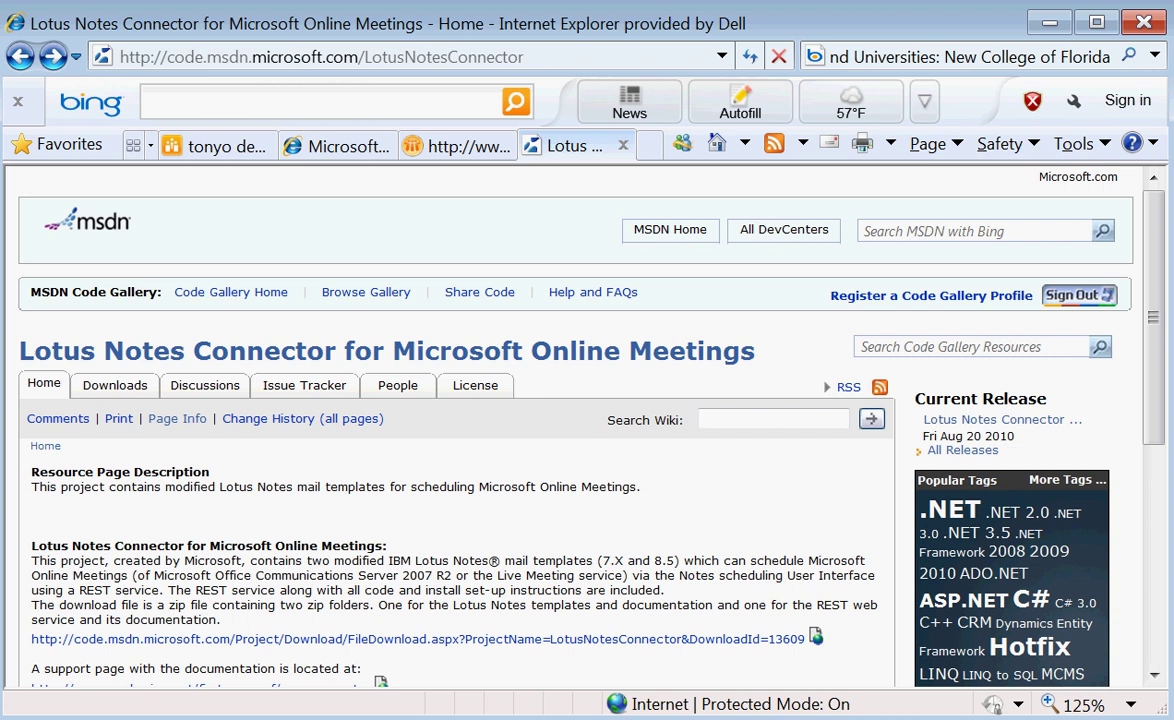
Step: Open the connector's documentation support page from the project description, and from there its Frequently Asked Questions discussion site
{"action": "scroll", "coordinate": [450, 420], "scroll_direction": "down", "scroll_amount": 3}
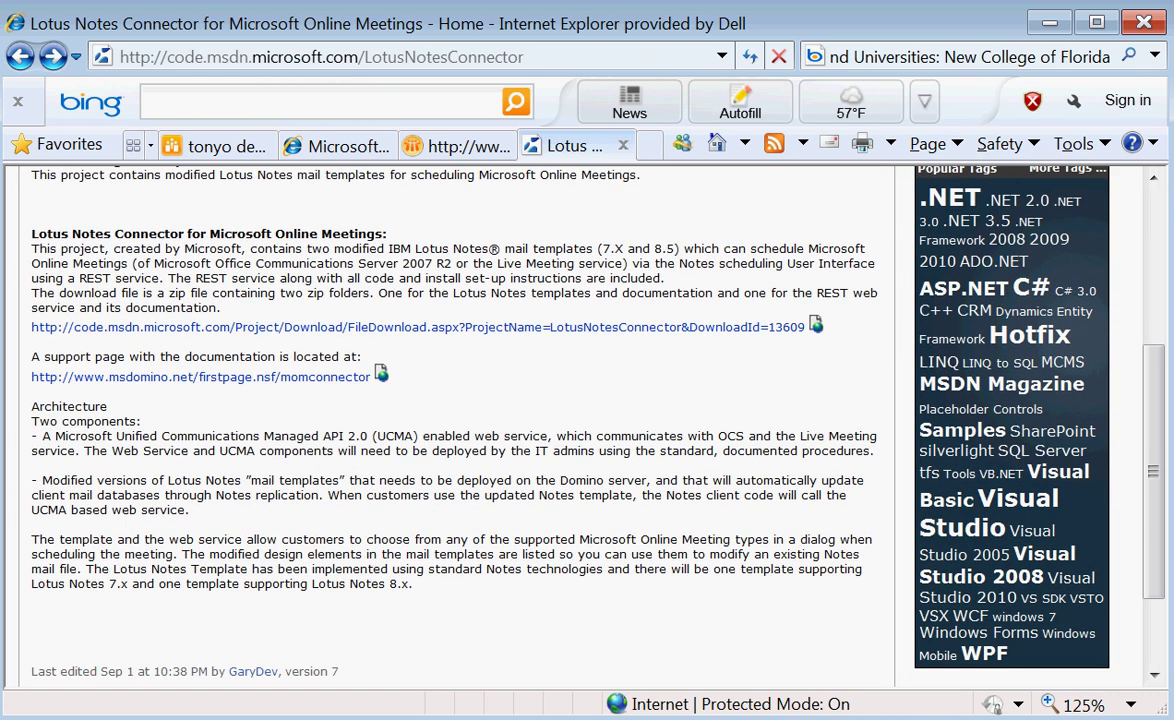
{"action": "left_click", "coordinate": [200, 377]}
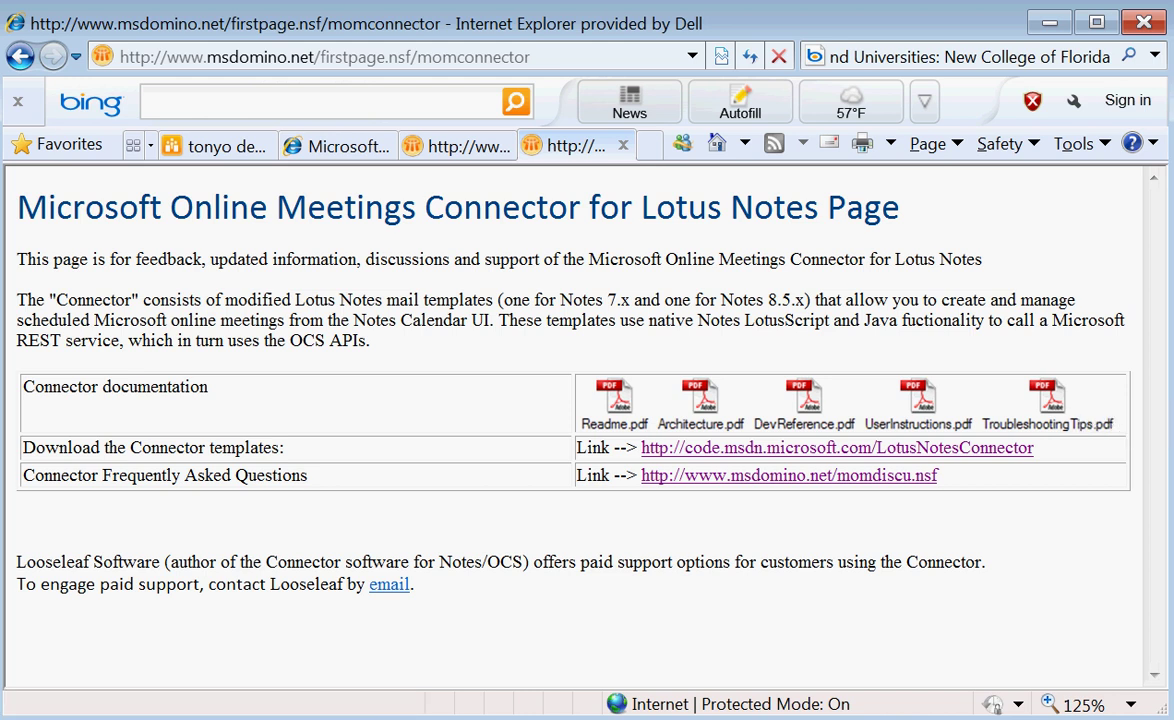
{"action": "left_click", "coordinate": [720, 475]}
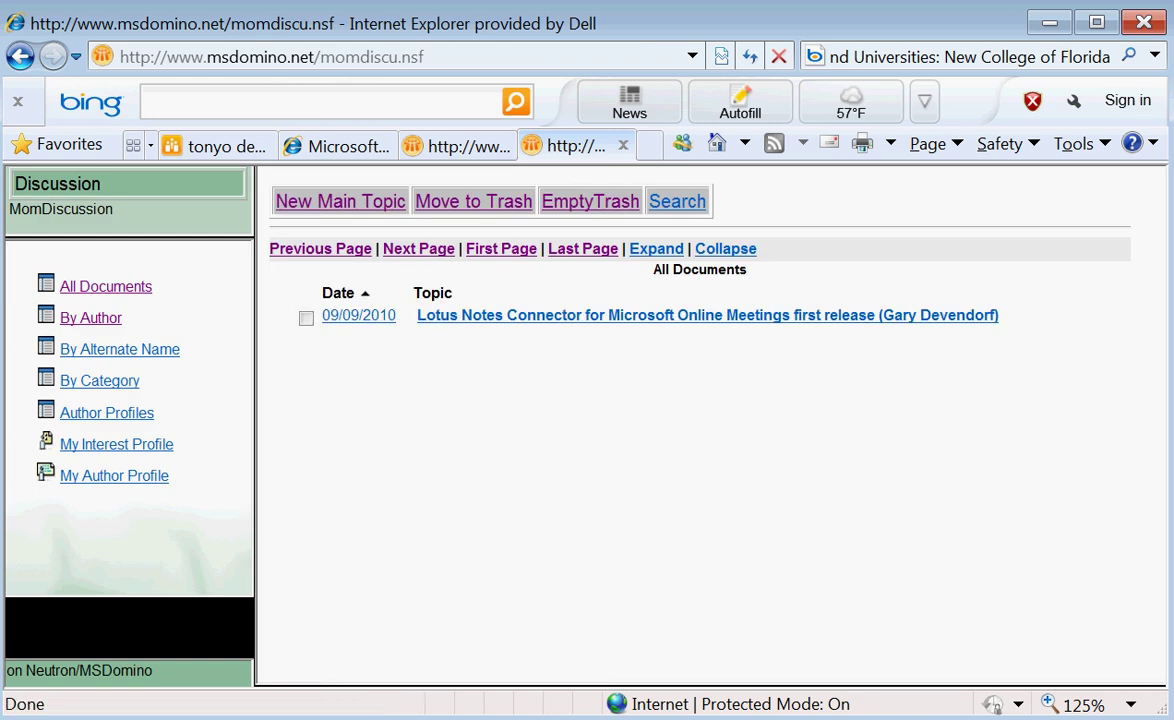